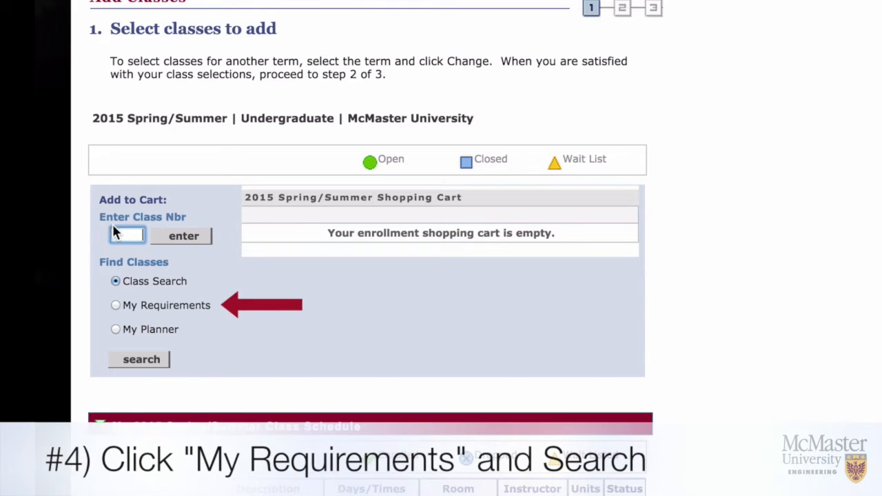
- Search for classes by My Requirements and open the course details of ENGINEER 1D04 Engin Computation
click(117, 306)
click(145, 365)
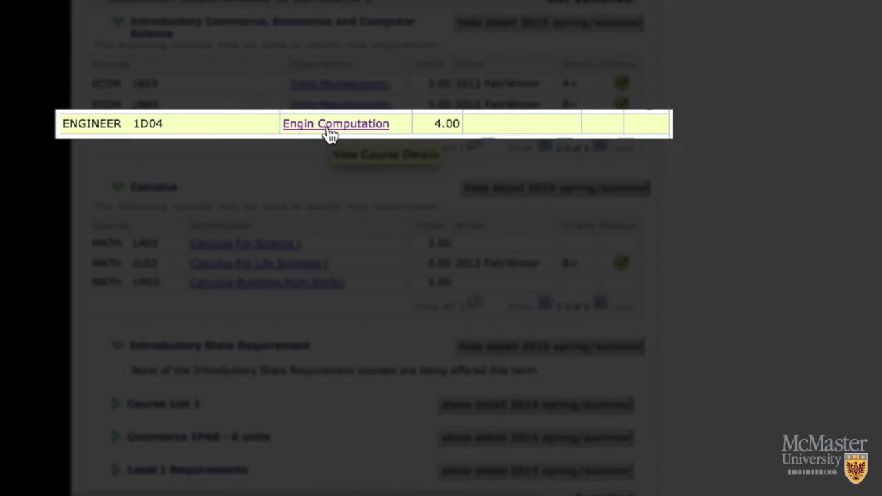
click(329, 130)
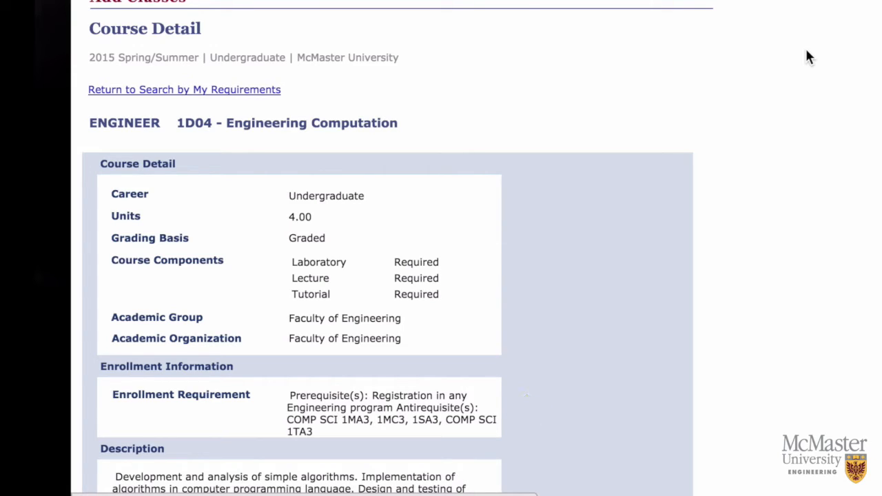
- Choose lecture section C01 and laboratory section L01 for ENGINEER 1D04 and continue to the enrollment preferences
scroll(808, 57, down, 3)
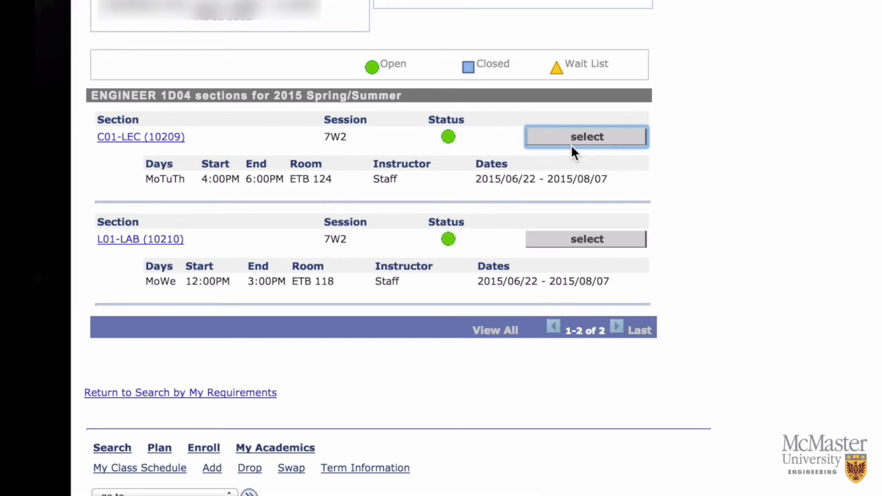
click(820, 283)
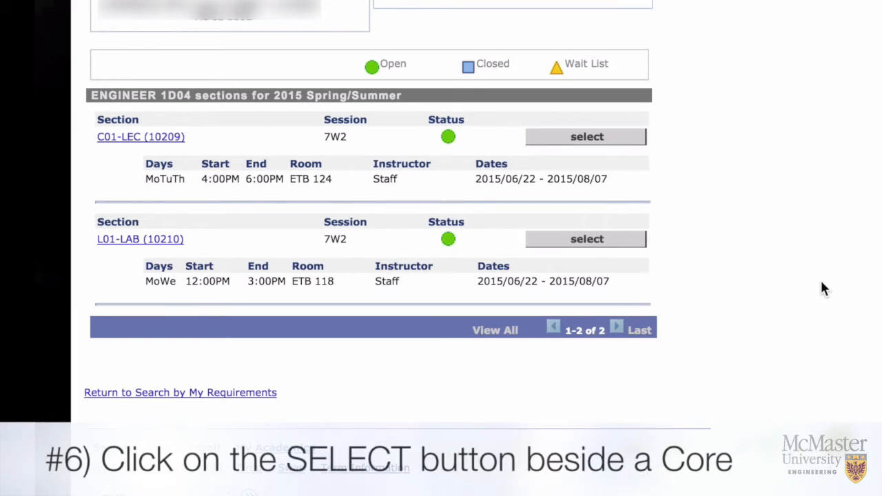
click(587, 137)
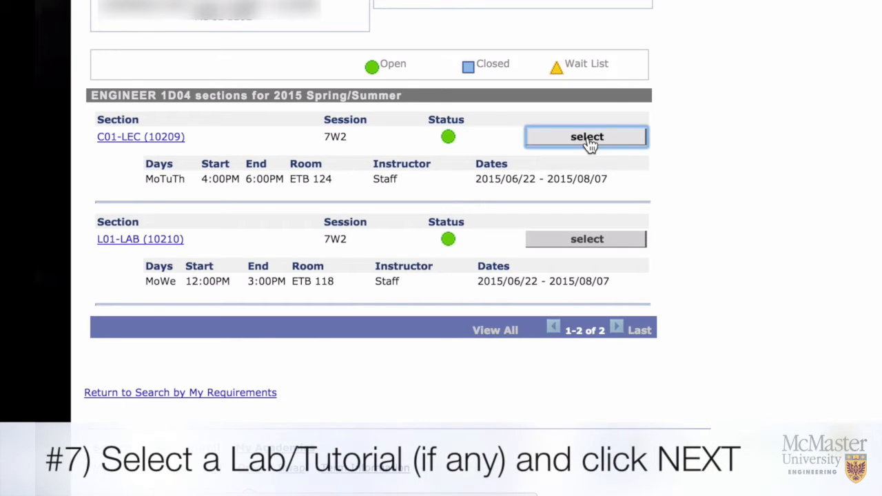
click(587, 138)
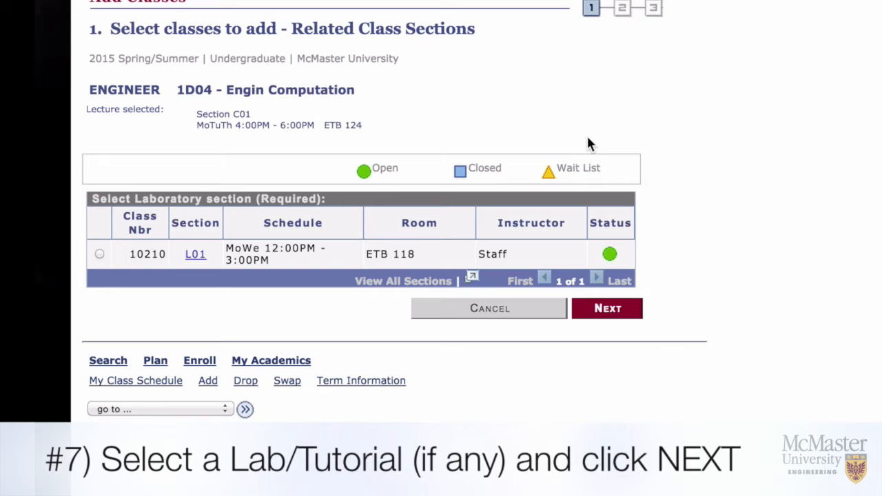
click(100, 255)
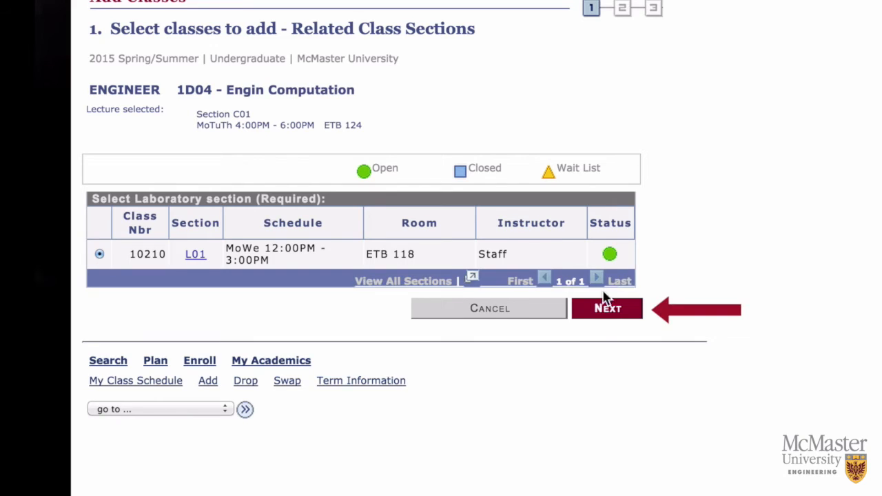
click(610, 315)
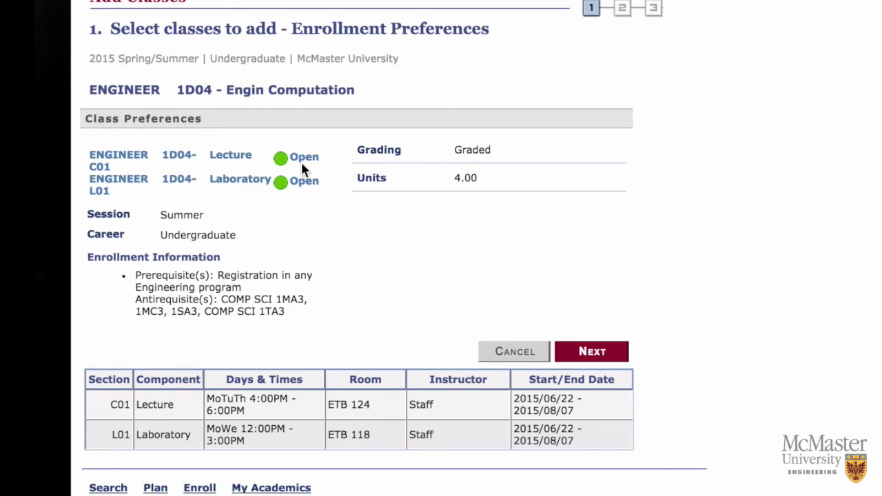
- Confirm the ENGINEER 1D04 class preferences to add the course to the 2015 Spring/Summer shopping cart
scroll(302, 165, down, 2)
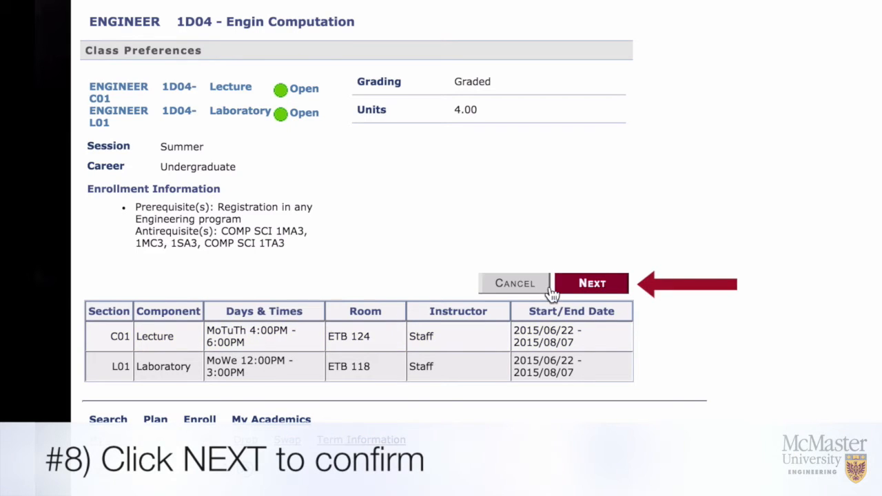
click(603, 284)
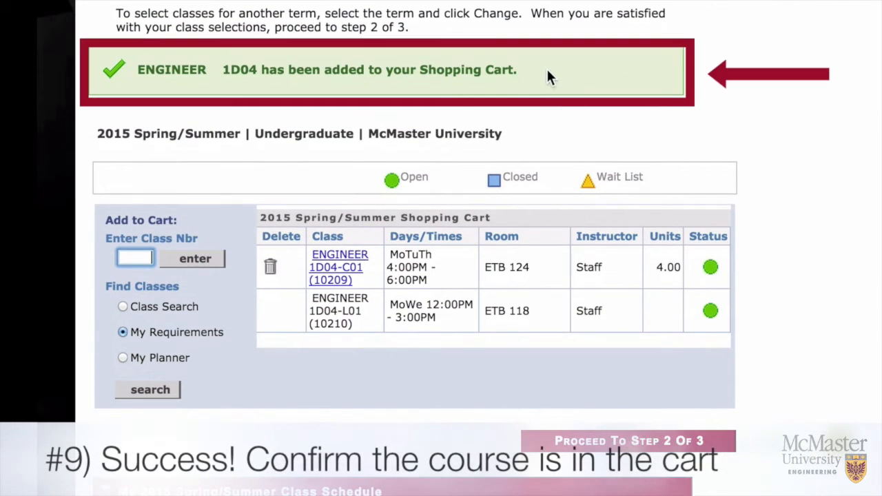
drag(542, 66, 451, 83)
click(498, 84)
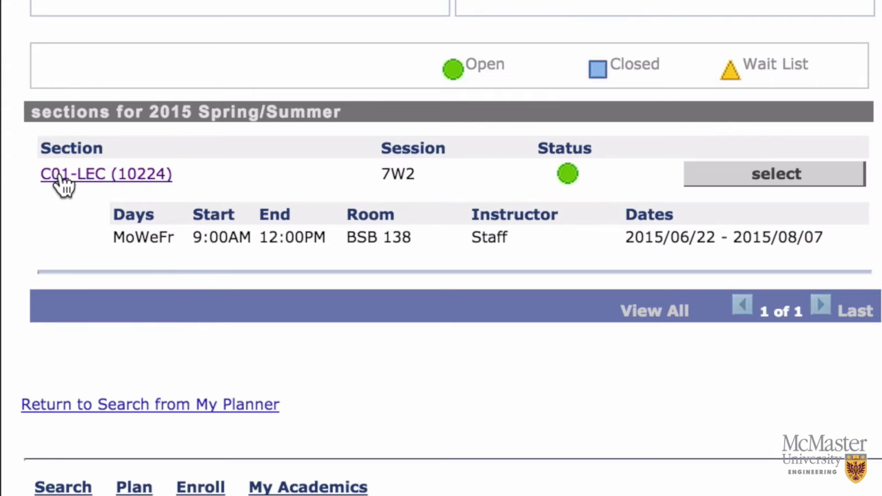
- Select lecture section C01 of MATLS 1M03 and confirm its preferences to add it to the shopping cart
click(786, 183)
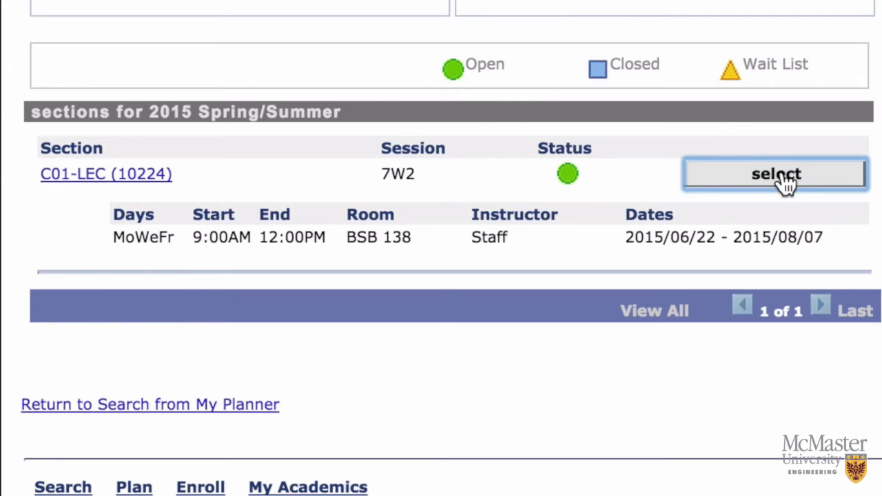
scroll(782, 172, down, 1)
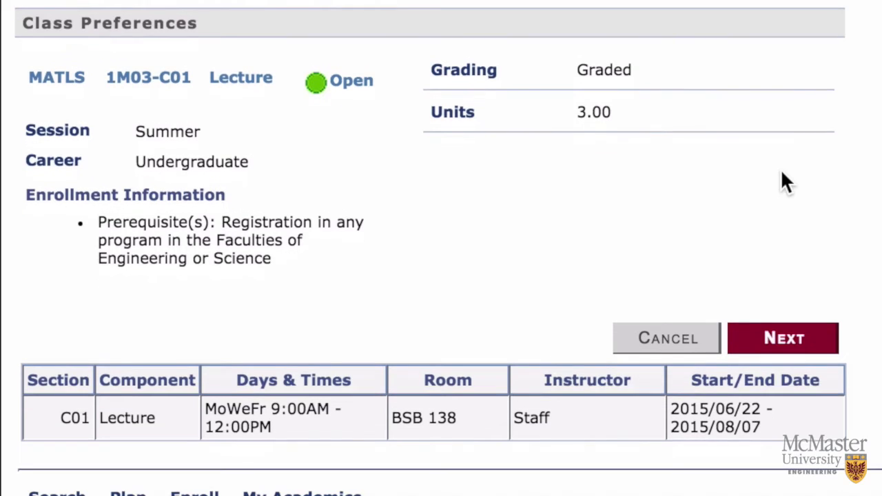
click(784, 344)
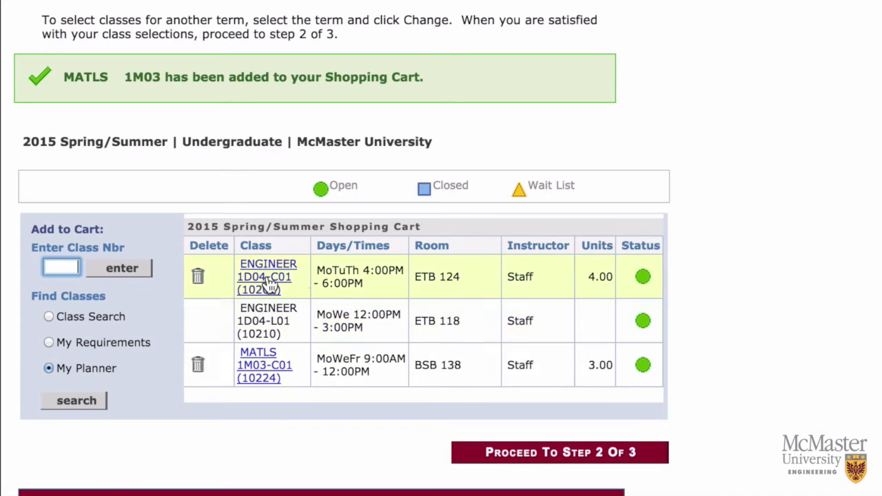
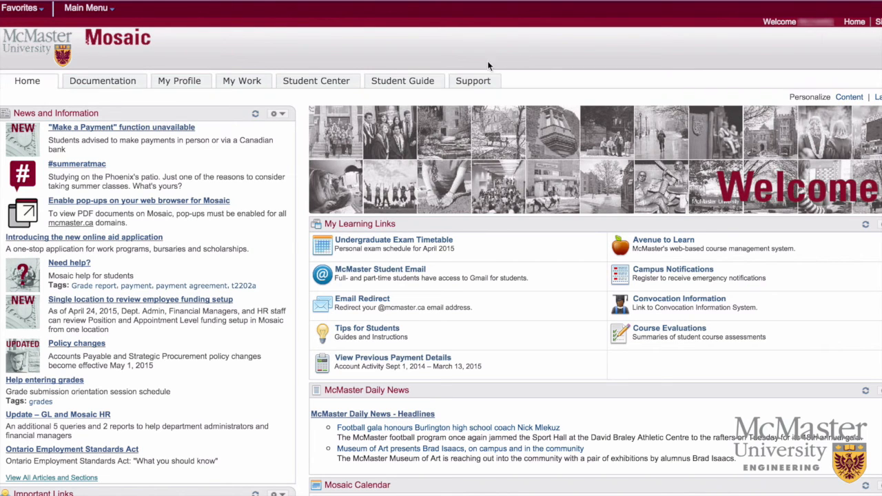
- Go to the Student Center and enter a payment amount of 1723.26 for the 2015 Spring/Summer charges
click(353, 81)
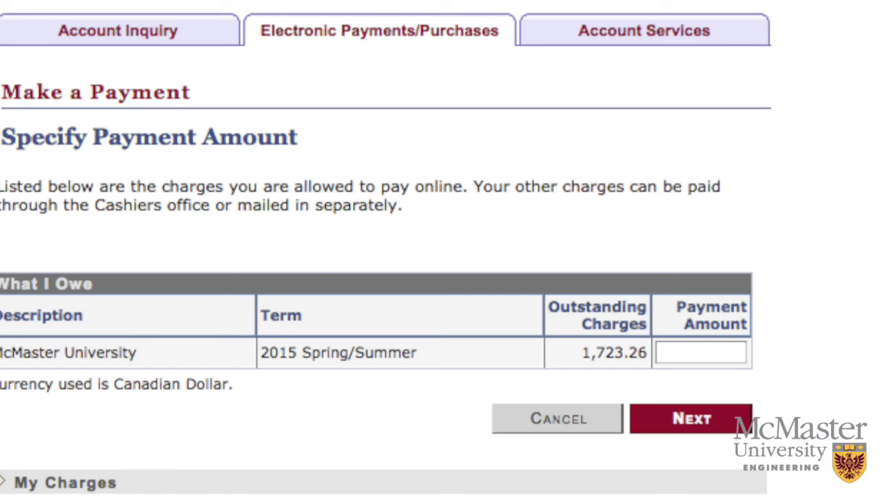
click(700, 353)
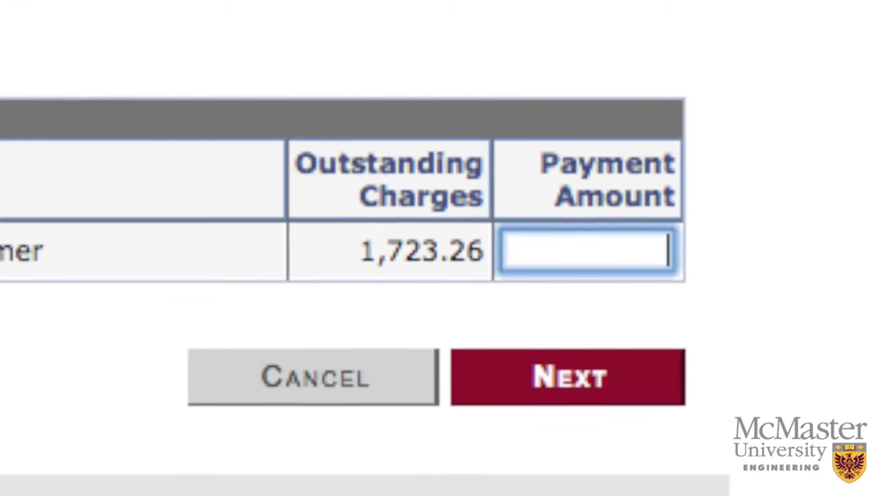
text(1723.26)
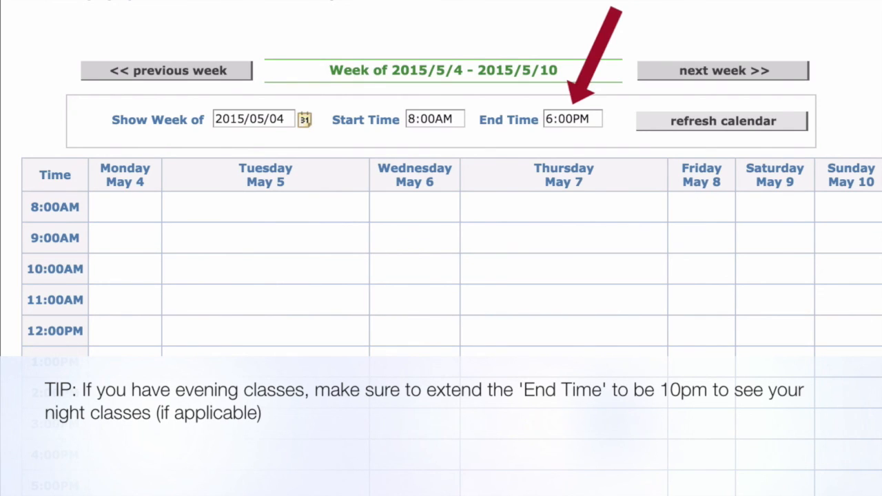
- Set the weekly schedule's End Time to 10:00PM, refresh the calendar and view the evening hours
click(551, 118)
key(BackSpace)
text(10)
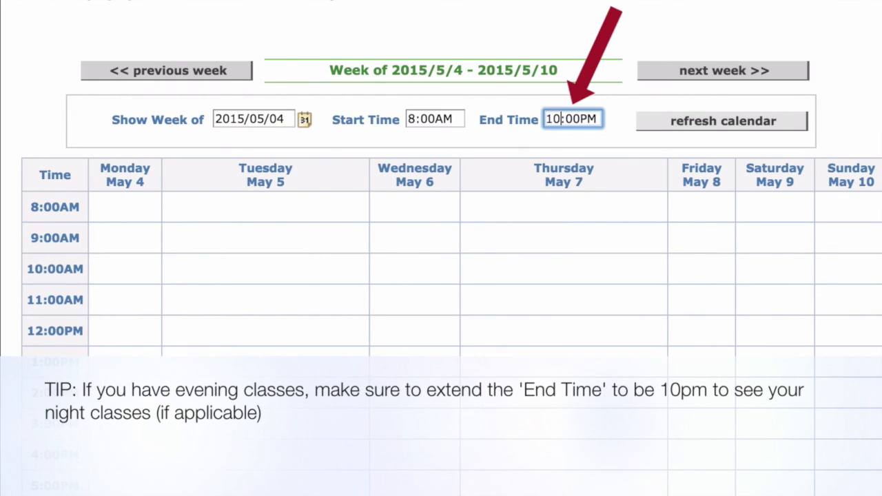
click(681, 128)
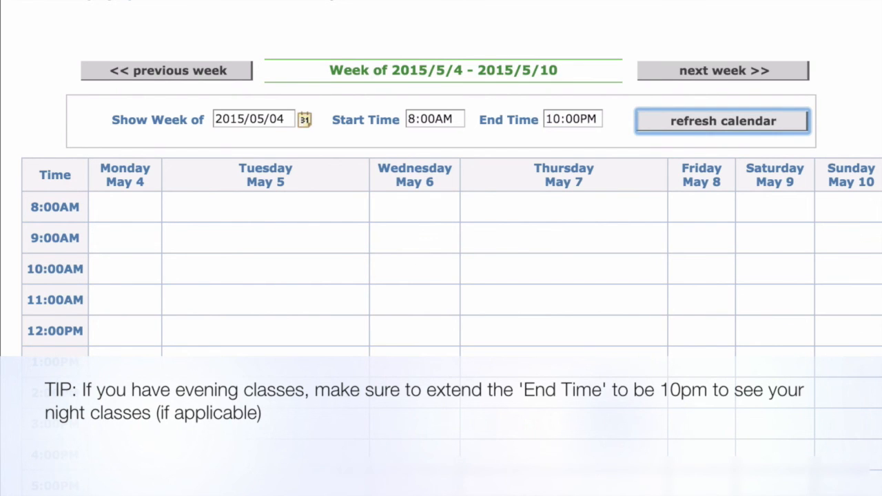
scroll(441, 248, down, 5)
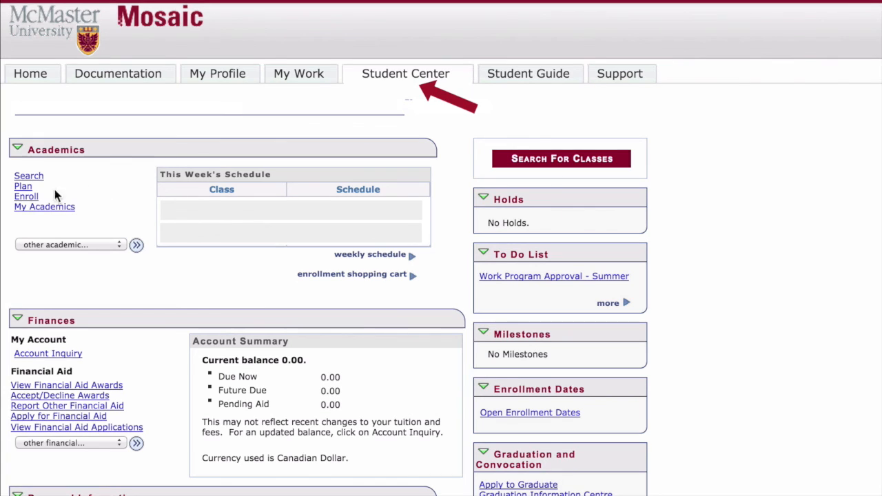
- Choose Enrollment: Drop from the other academic options in the Student Center and open the Drop Classes page
click(42, 243)
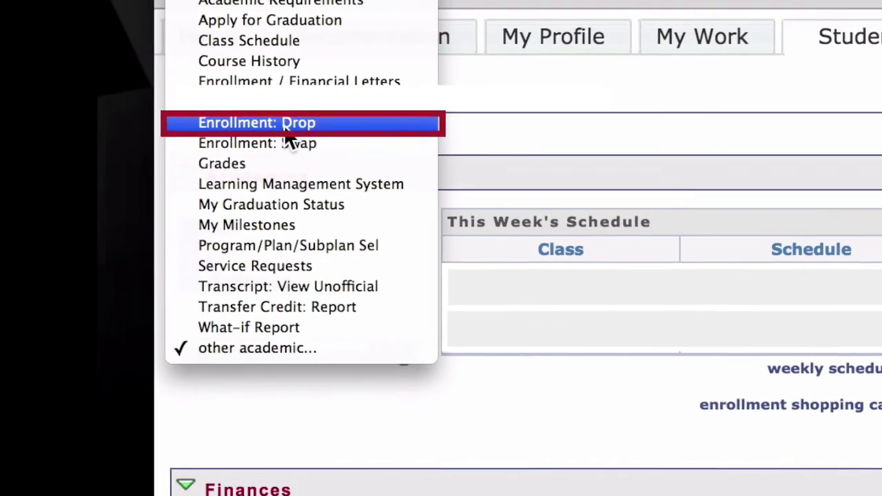
click(284, 124)
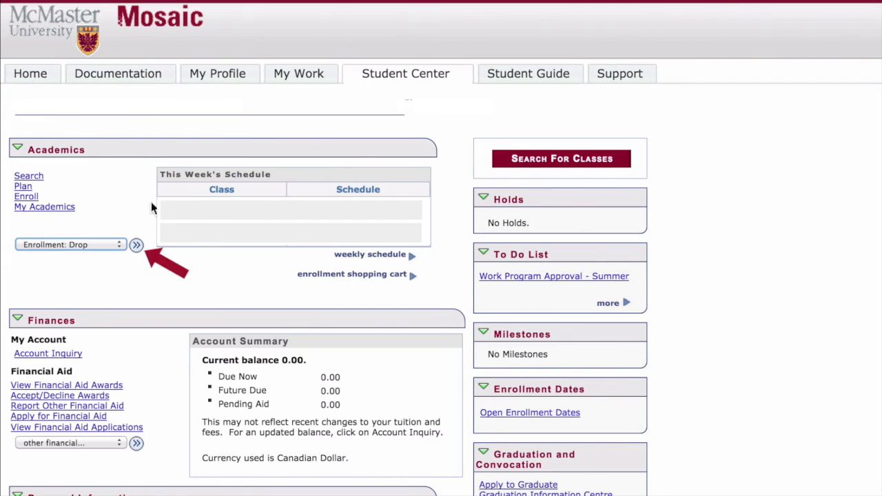
click(135, 246)
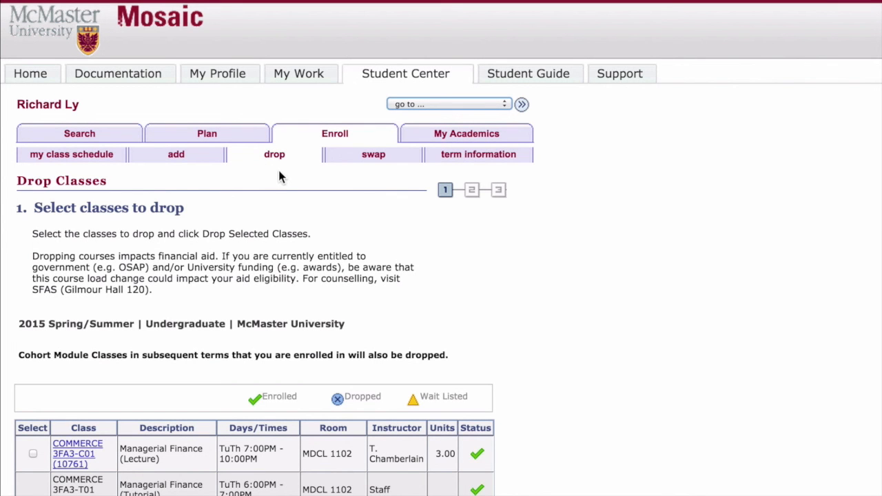
- Select MATLS 1M03-C01 and ENGINEER 1D04-C01 in the enrolled classes and submit them for dropping
scroll(446, 301, down, 2)
scroll(445, 304, down, 1)
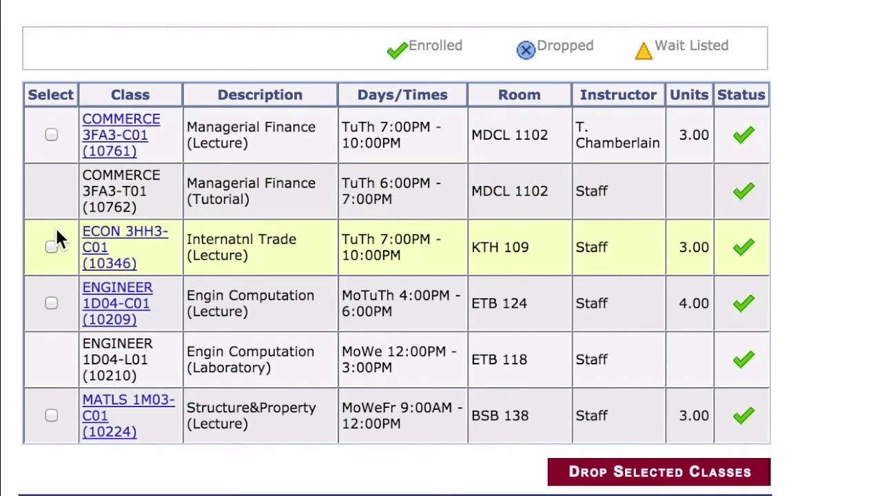
click(52, 417)
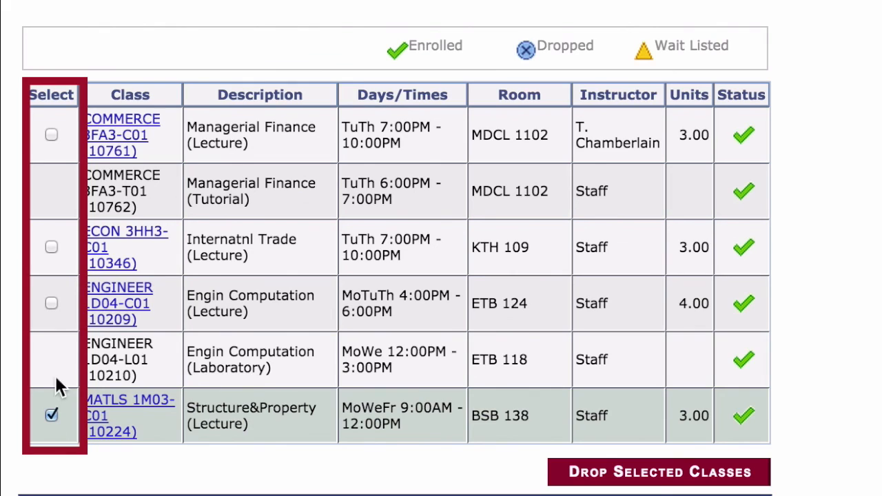
click(51, 304)
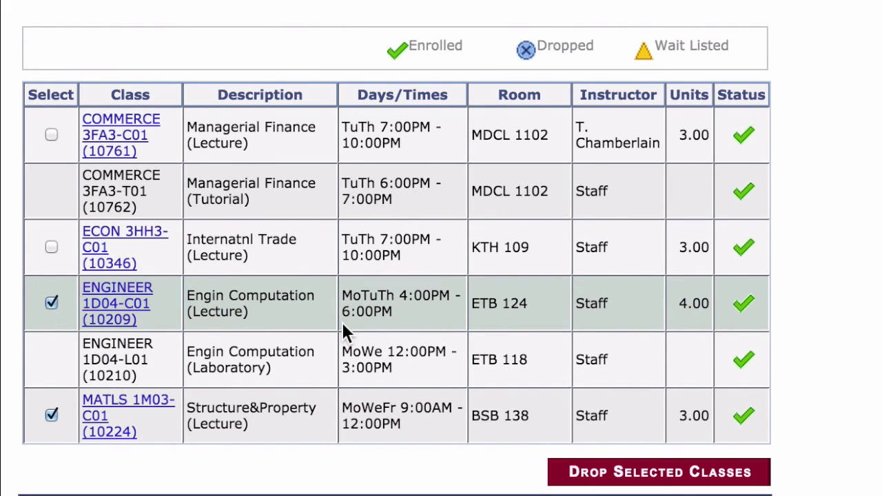
click(662, 475)
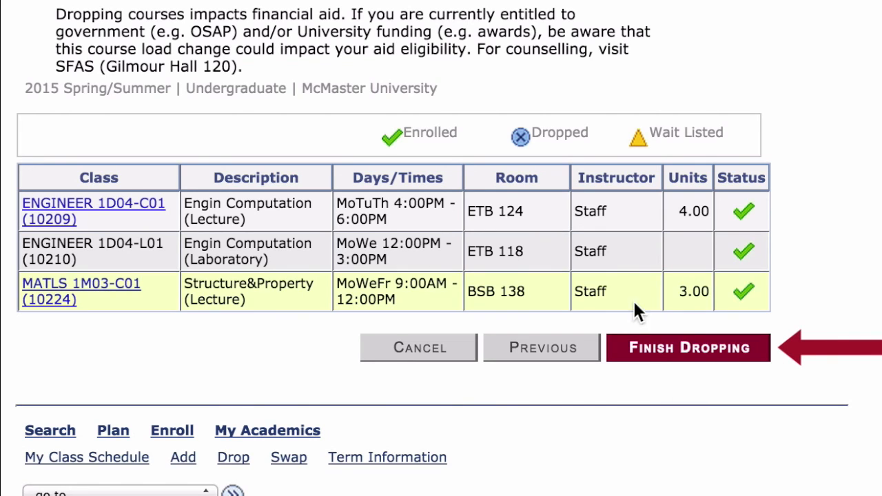
- Finish dropping the two selected classes and check the result message for ENGINEER 1D04
click(695, 357)
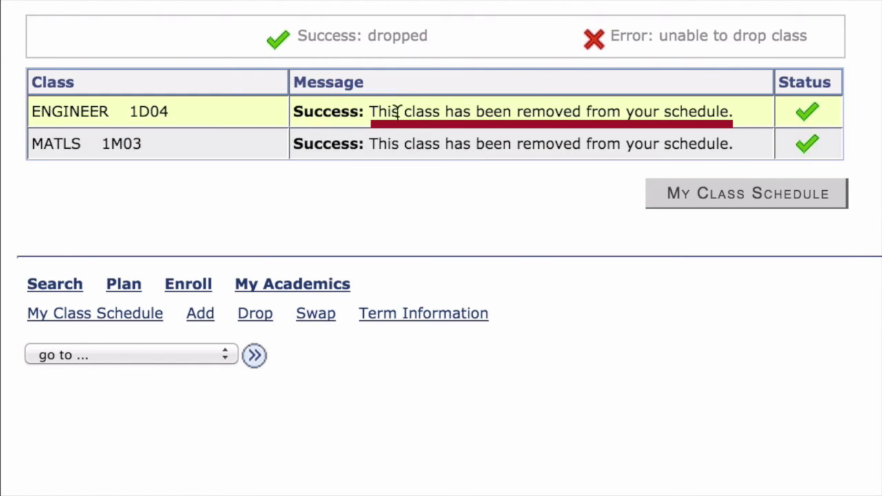
drag(371, 112, 743, 121)
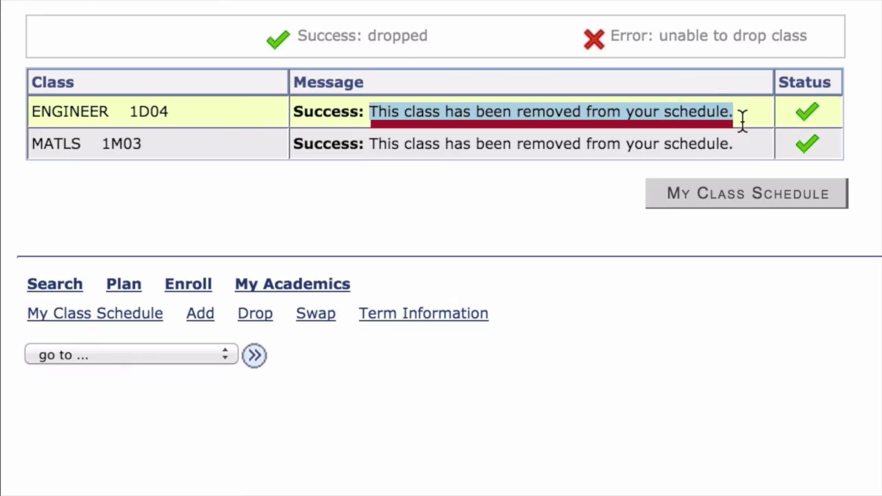
click(875, 153)
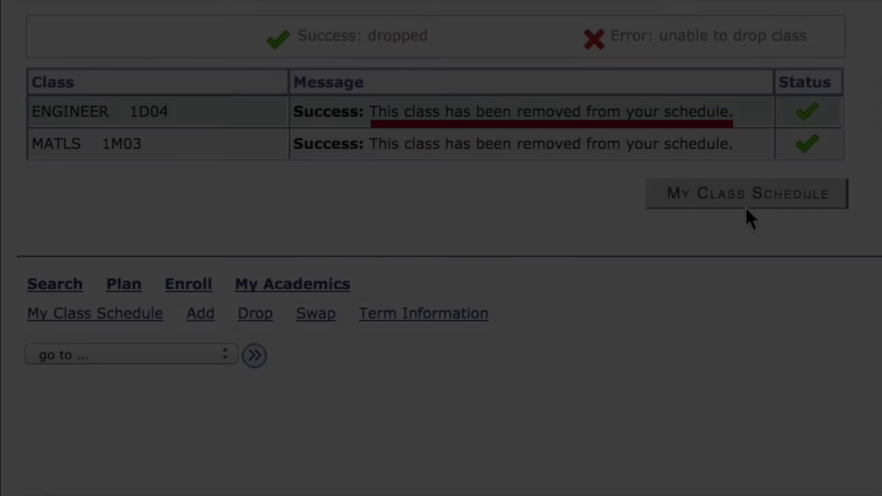